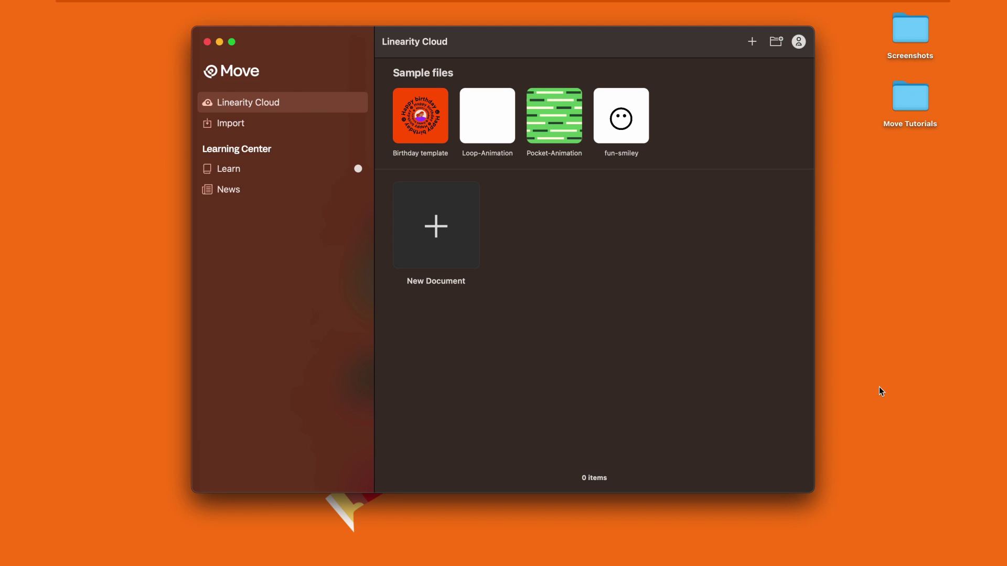
# Create a new 720p (1280×720, 30 fps) project and bring up the add-scene options
pyautogui.click(439, 229)
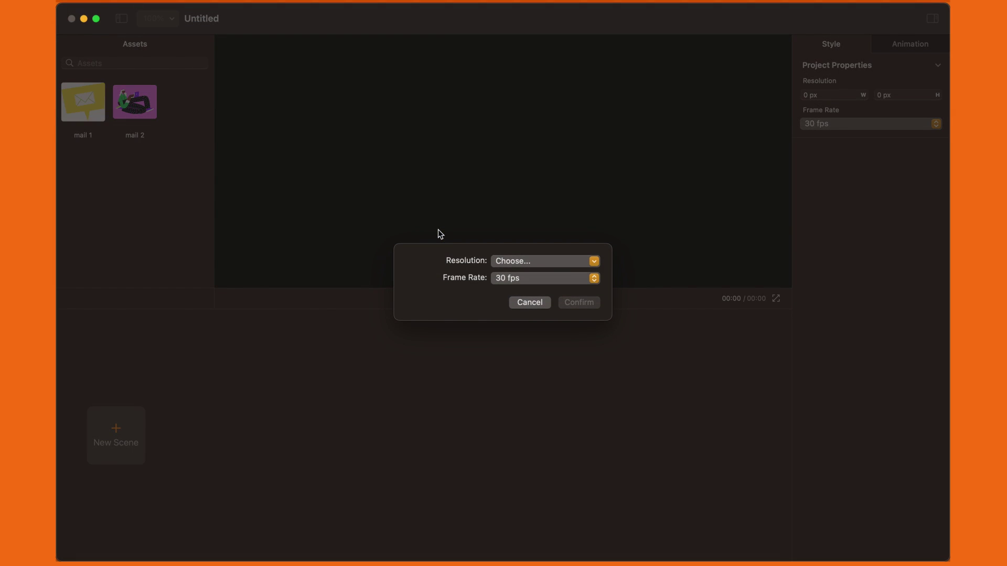
pyautogui.click(508, 260)
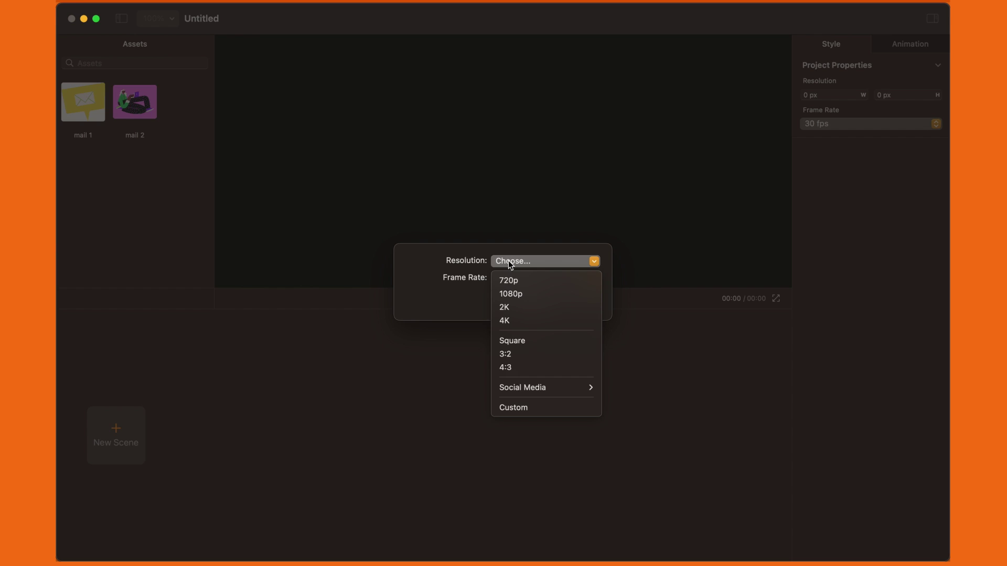
pyautogui.click(509, 280)
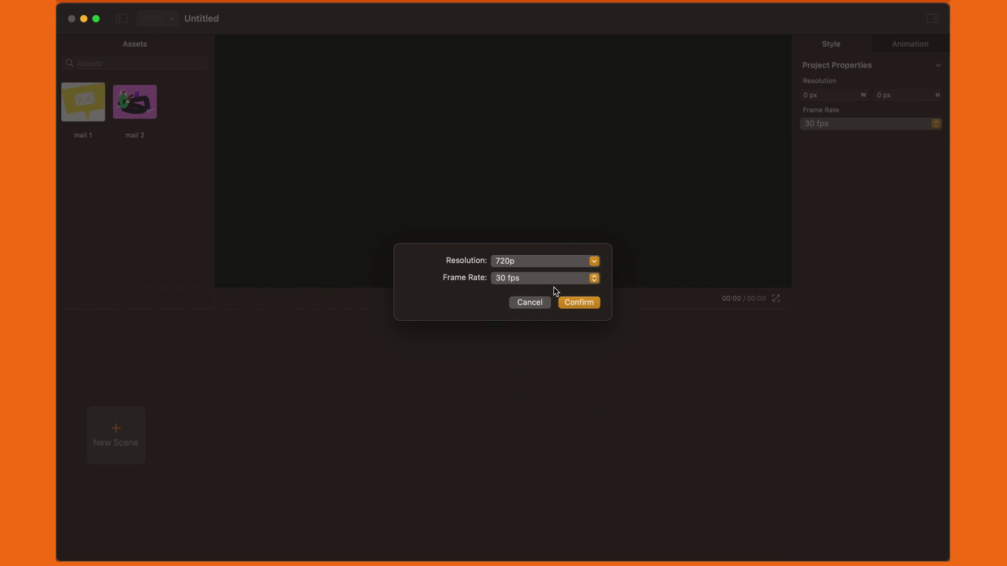
pyautogui.click(577, 304)
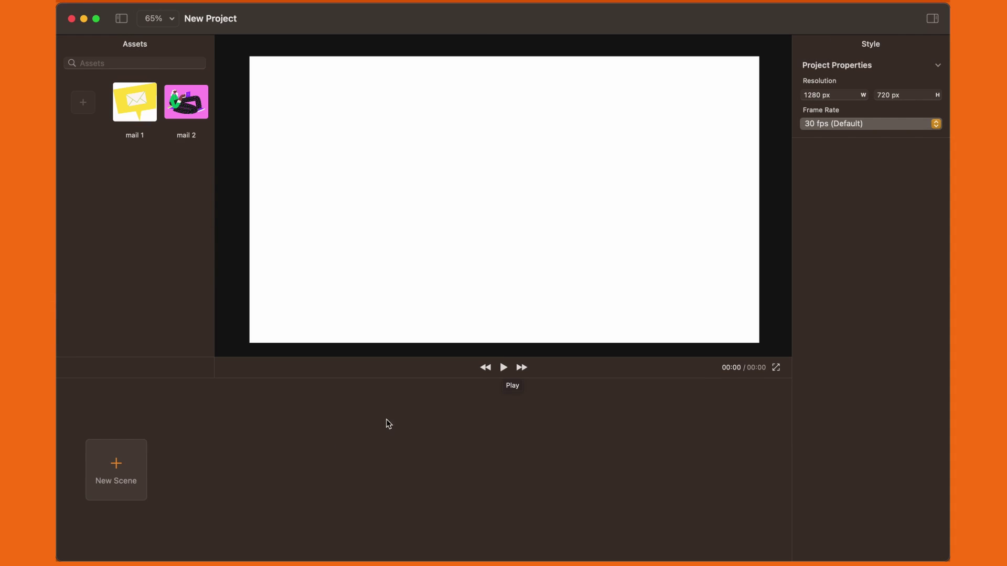
pyautogui.click(118, 466)
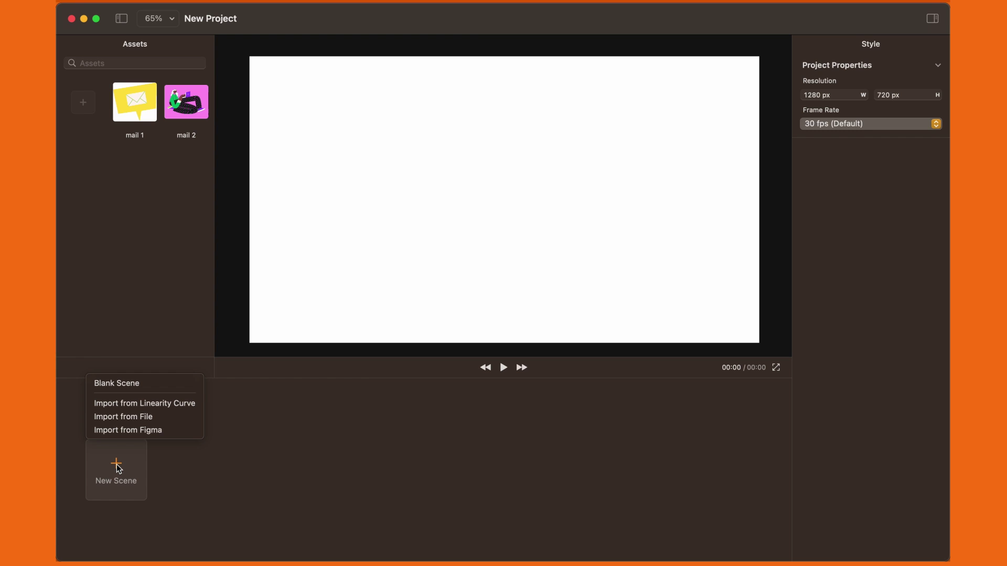
# Choose the mail 2 Curve project and drag all three of its artboards into Scene 1
pyautogui.click(132, 403)
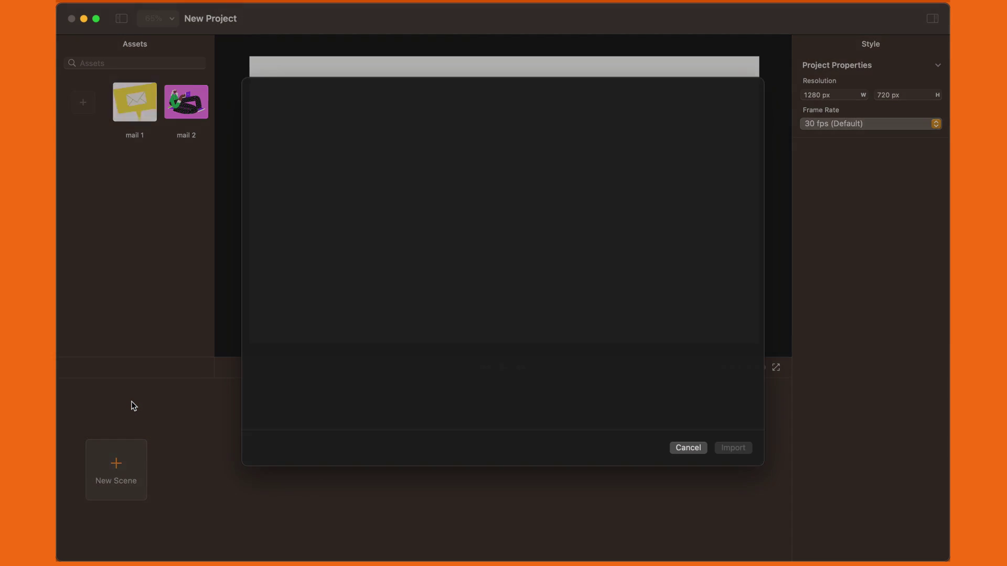
pyautogui.click(404, 190)
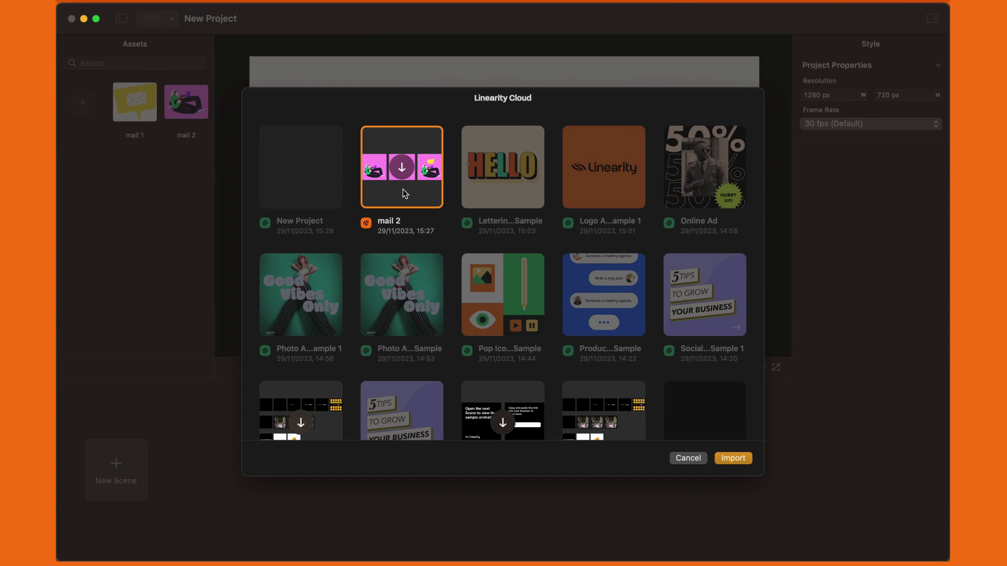
pyautogui.click(723, 459)
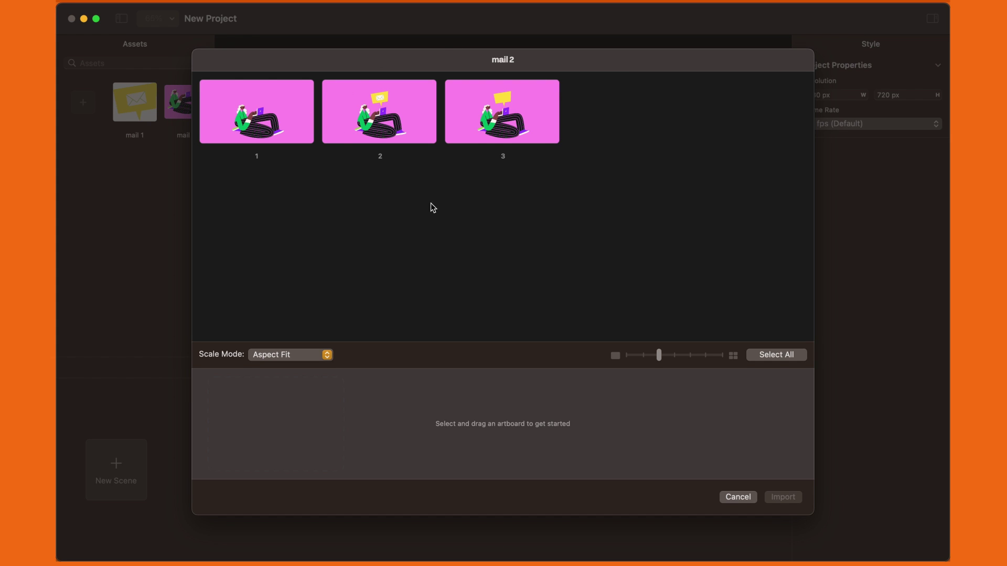
pyautogui.moveTo(515, 199); pyautogui.dragTo(283, 101)
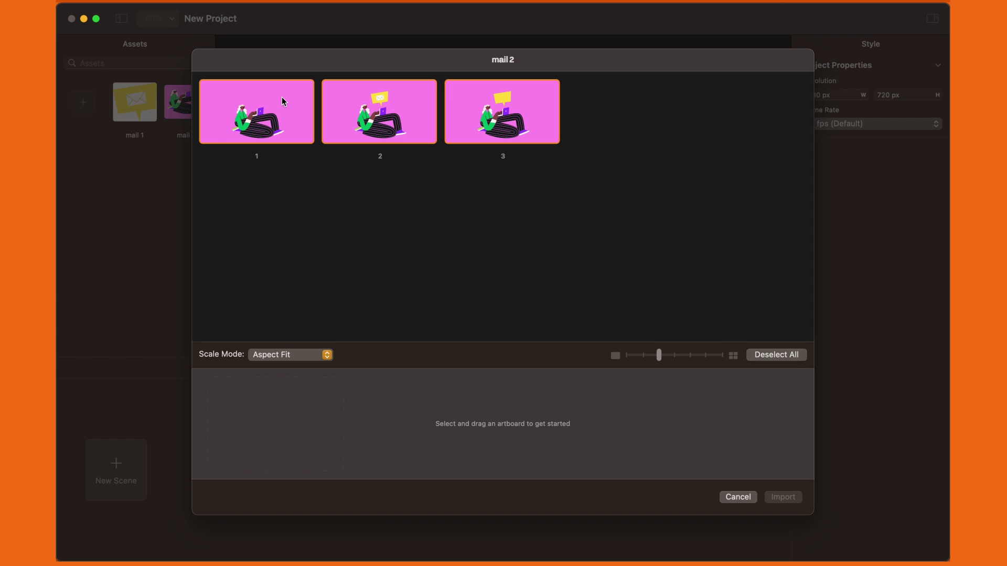
pyautogui.moveTo(283, 101); pyautogui.dragTo(297, 411)
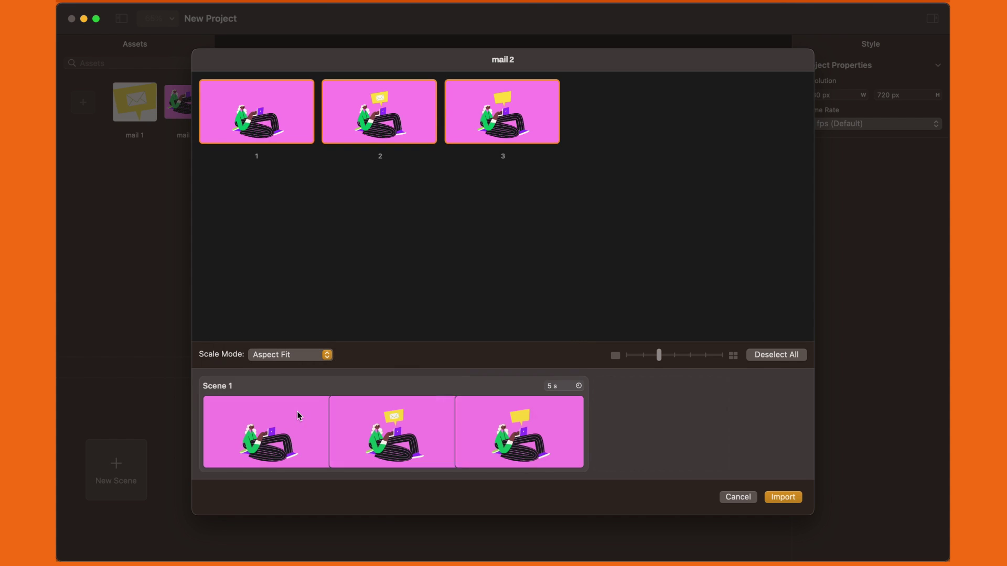
# Import the three mail 2 artboards as Scene 1 and inspect its layers
pyautogui.click(784, 499)
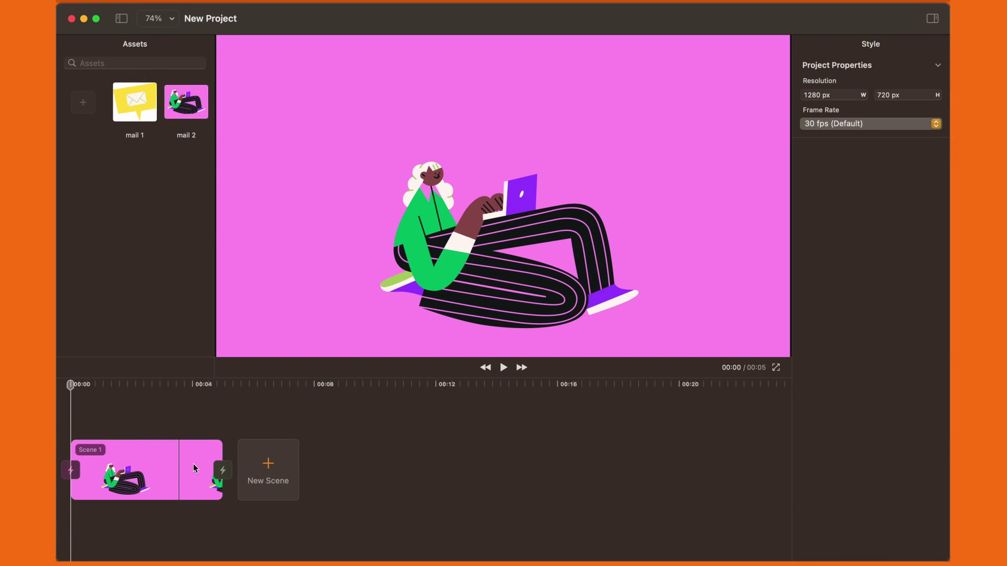
pyautogui.doubleClick(176, 468)
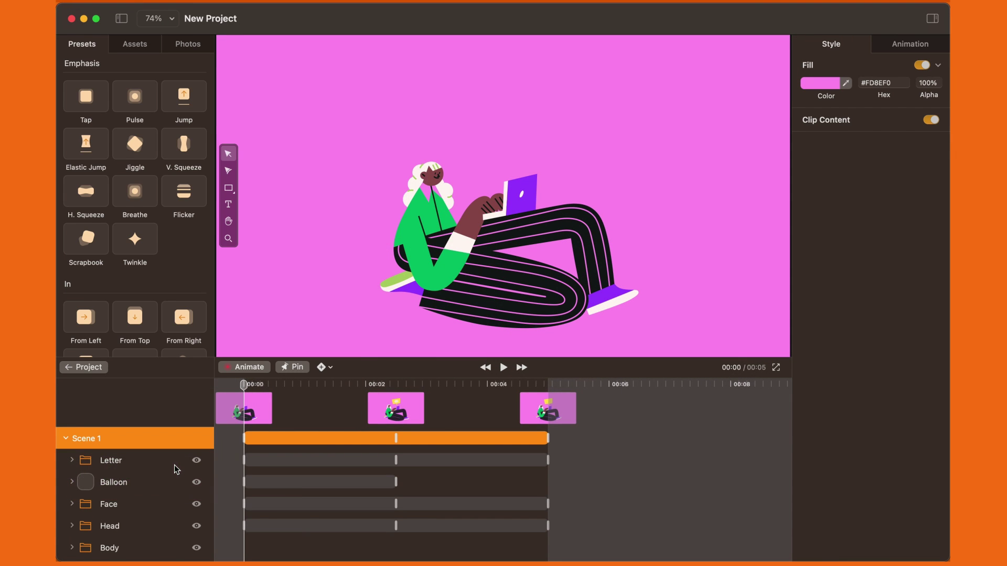
pyautogui.scroll(-2, 172, 488)
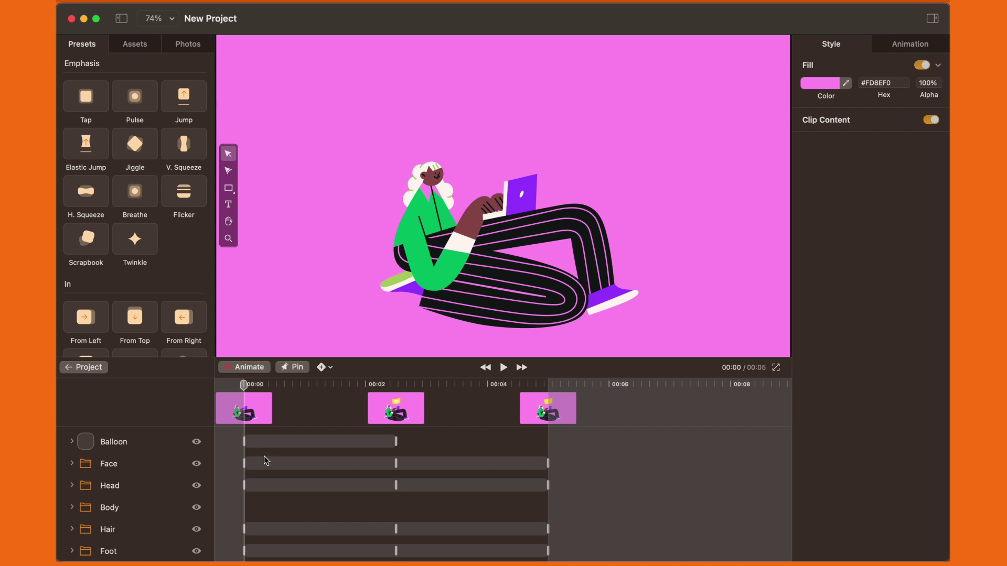
pyautogui.scroll(2, 264, 455)
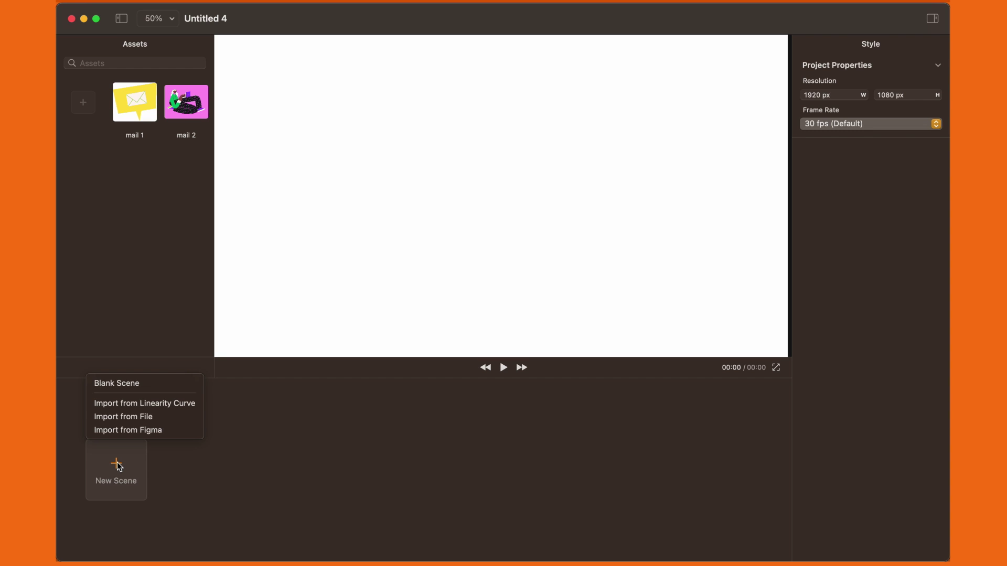
# Import Frames 1–3 of the Figma file mail into Untitled 4 as a 5-second Scene 1
pyautogui.click(127, 430)
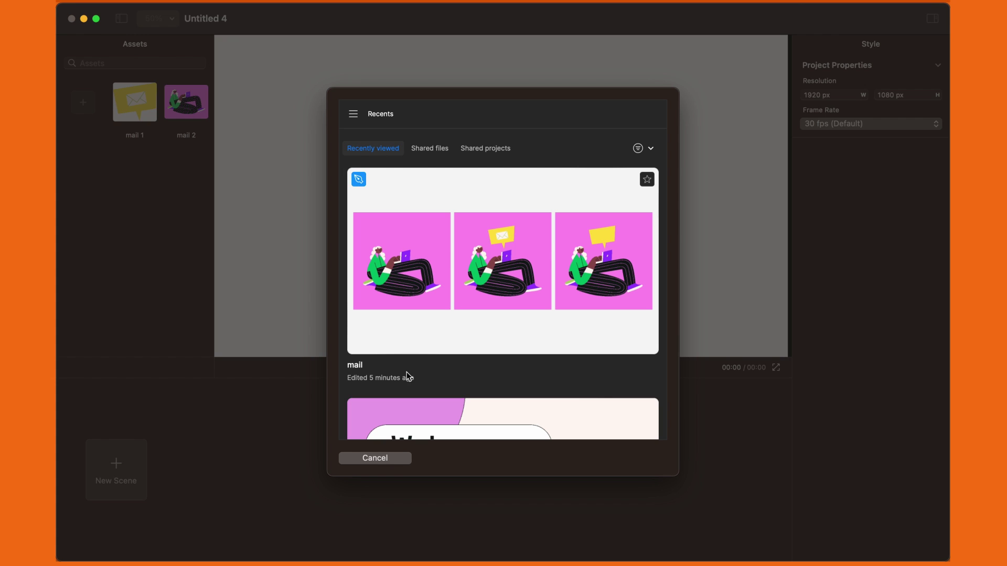
pyautogui.click(531, 308)
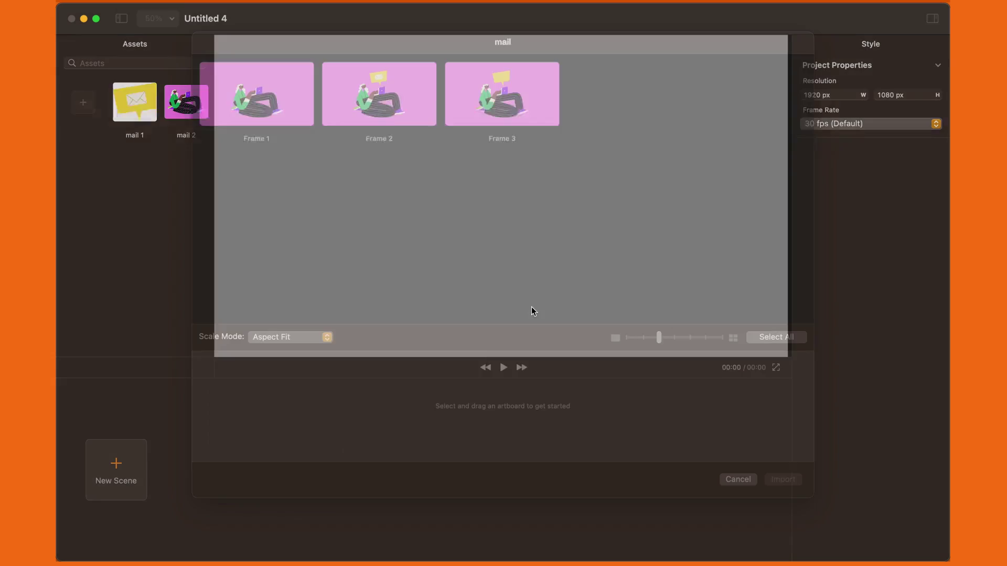
pyautogui.moveTo(523, 188); pyautogui.dragTo(317, 417)
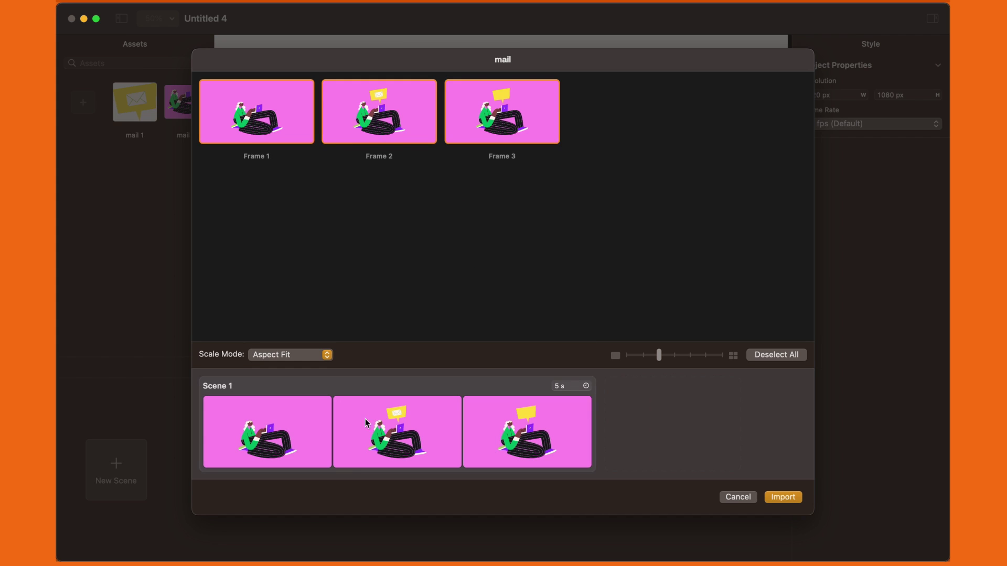
pyautogui.click(789, 497)
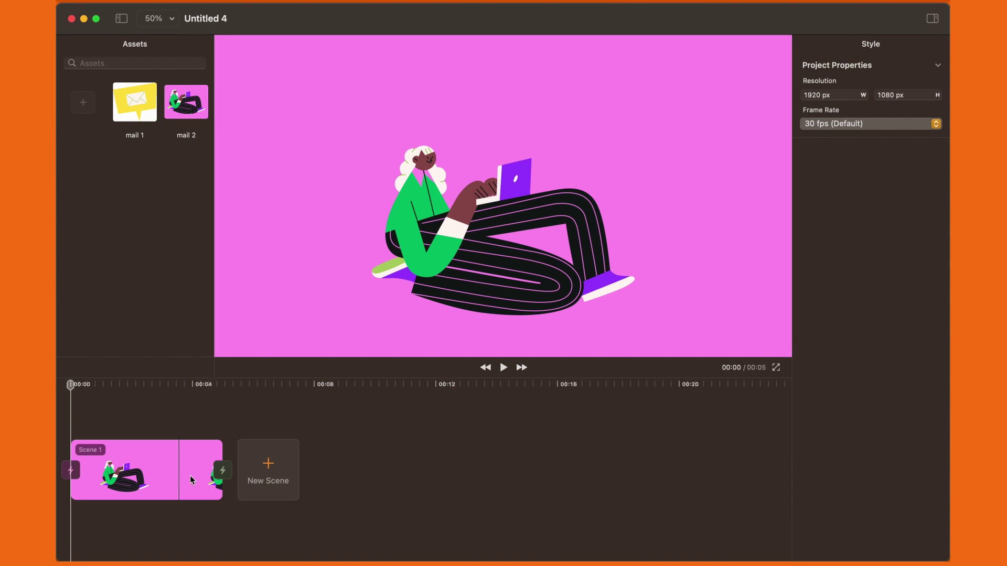
# Open the Figma-imported Scene 1 for editing before leaving the project
pyautogui.doubleClick(149, 471)
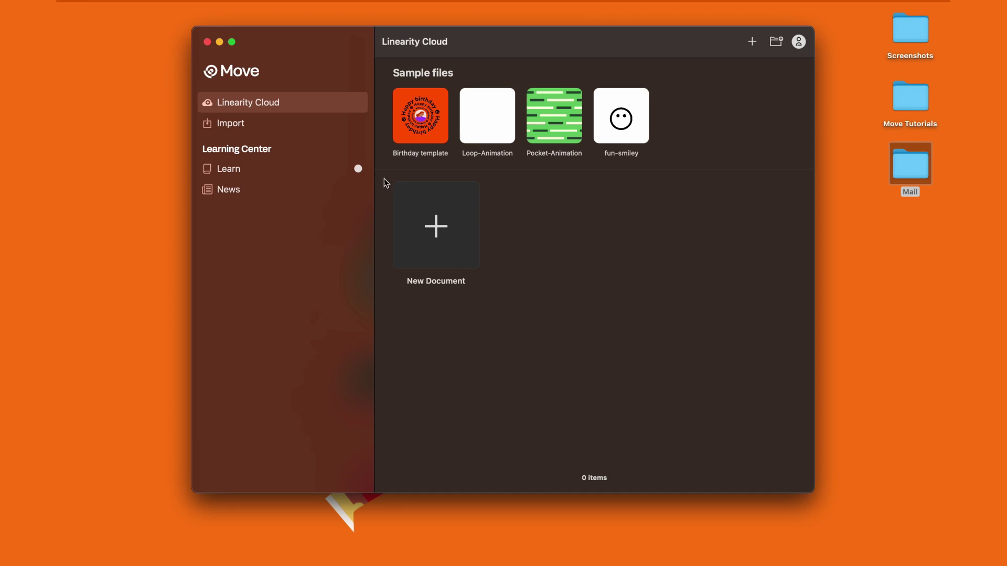
# Open mail.curve from the Mail folder and place all three of its artboards into Scene 1
pyautogui.click(235, 127)
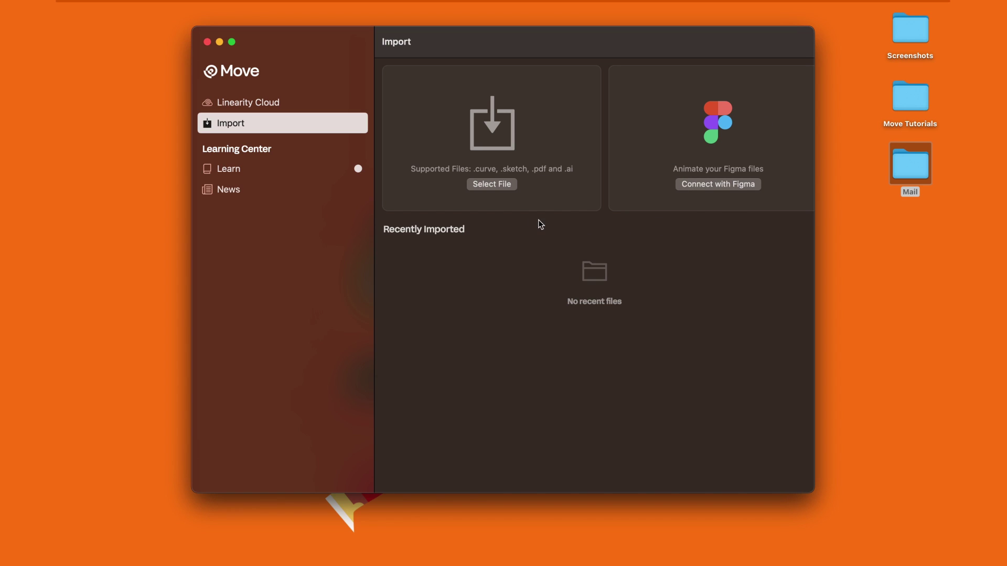
pyautogui.click(503, 188)
pyautogui.click(445, 124)
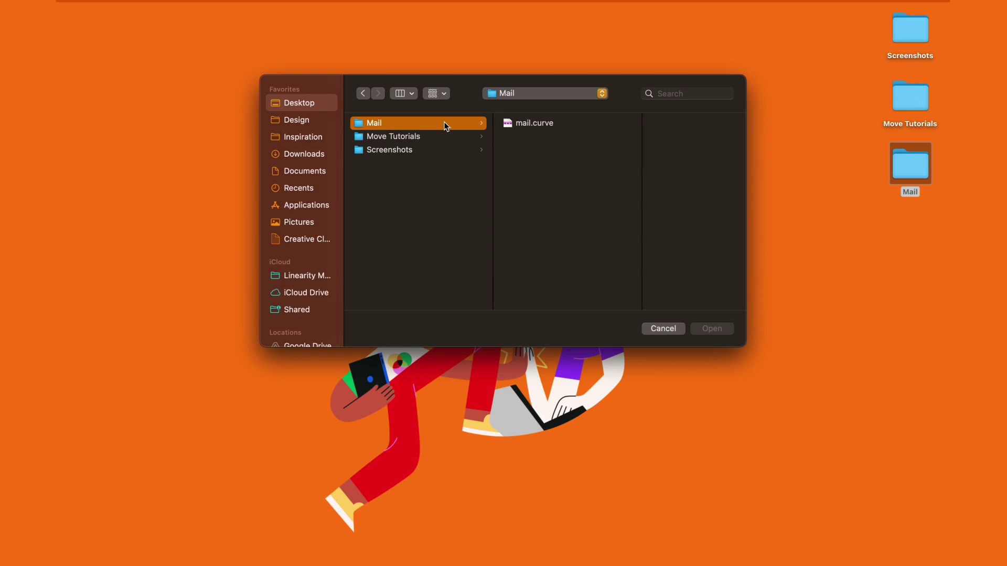
pyautogui.click(530, 128)
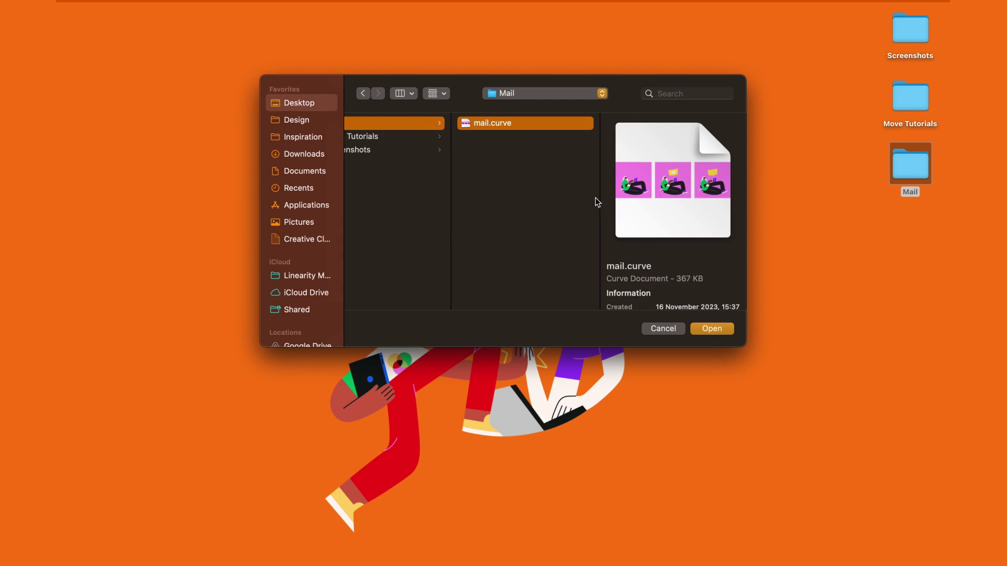
pyautogui.click(703, 331)
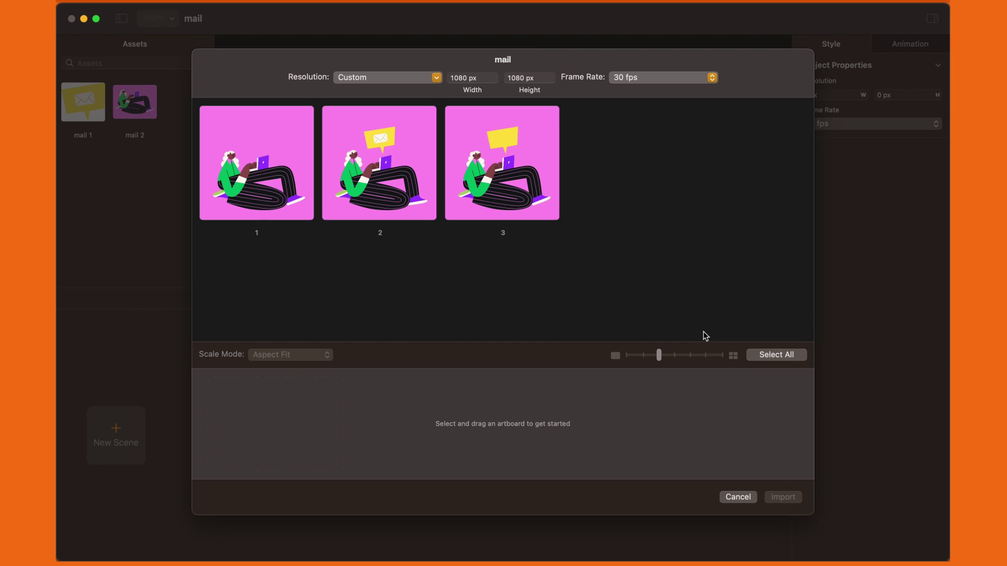
pyautogui.moveTo(595, 181); pyautogui.dragTo(252, 256)
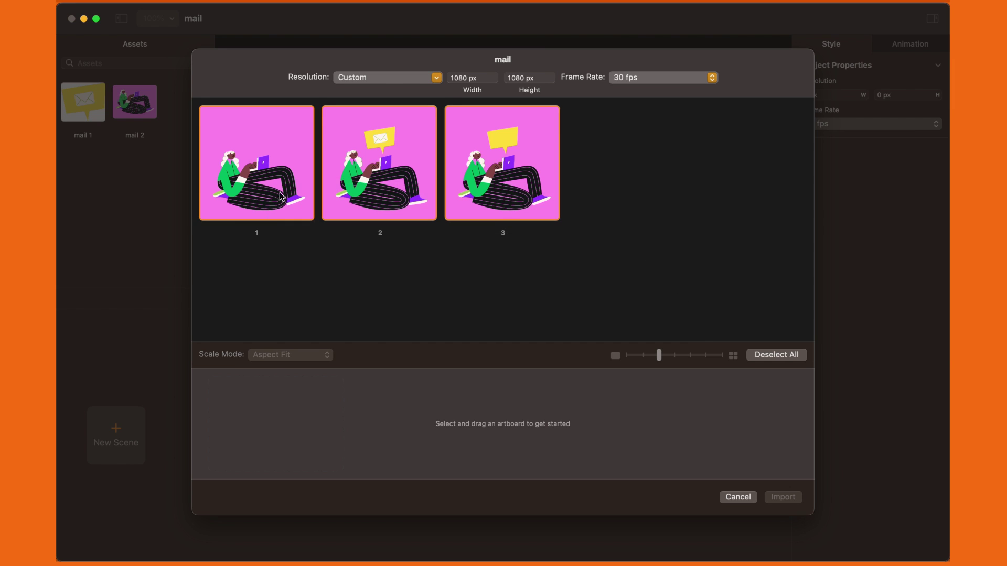
pyautogui.moveTo(279, 195); pyautogui.dragTo(305, 440)
# Import the mail.curve artboards as Scene 1 and open the scene to view its layers
pyautogui.click(778, 499)
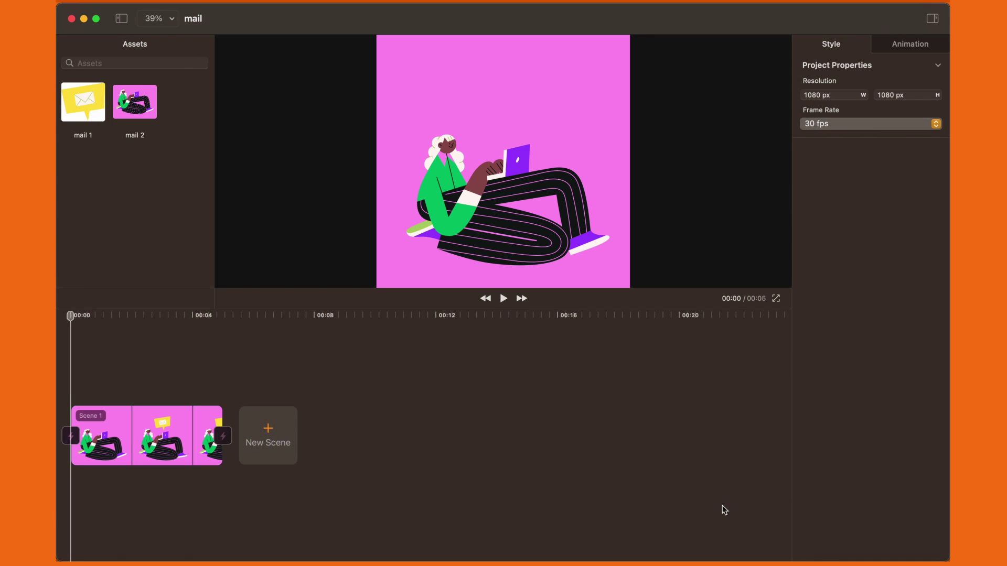
pyautogui.doubleClick(192, 447)
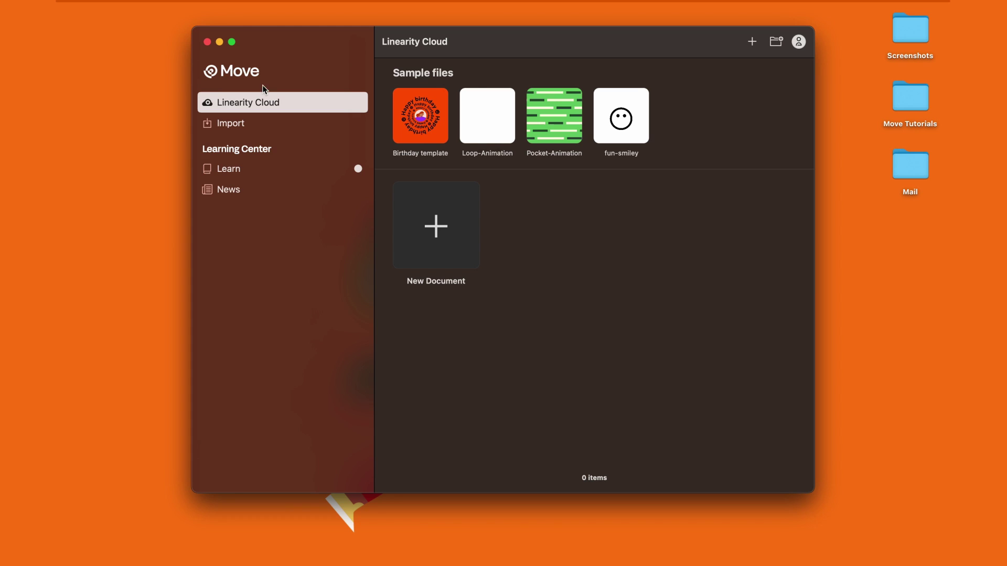
# Connect to Figma and import the mail file as a new project
pyautogui.click(234, 130)
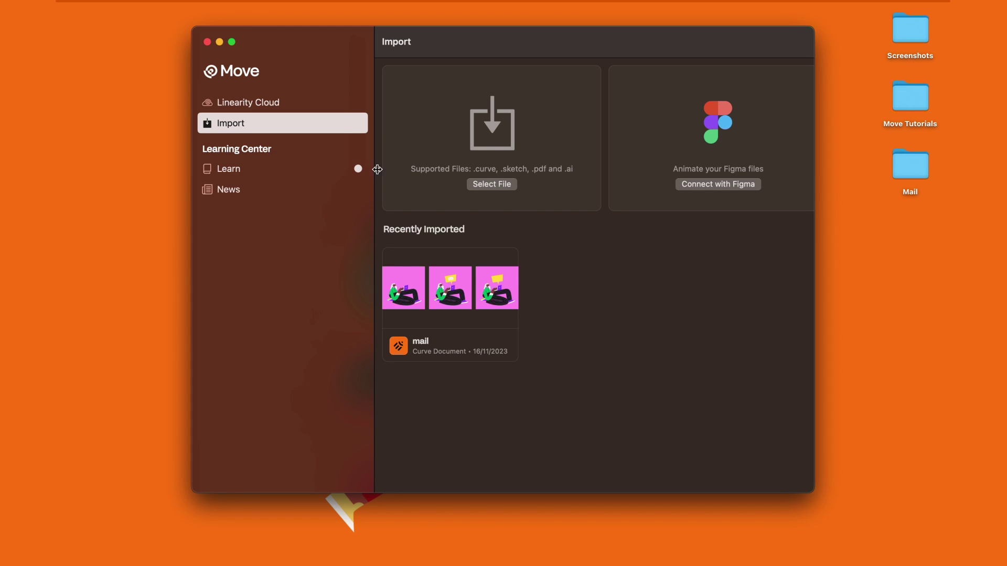
pyautogui.click(696, 184)
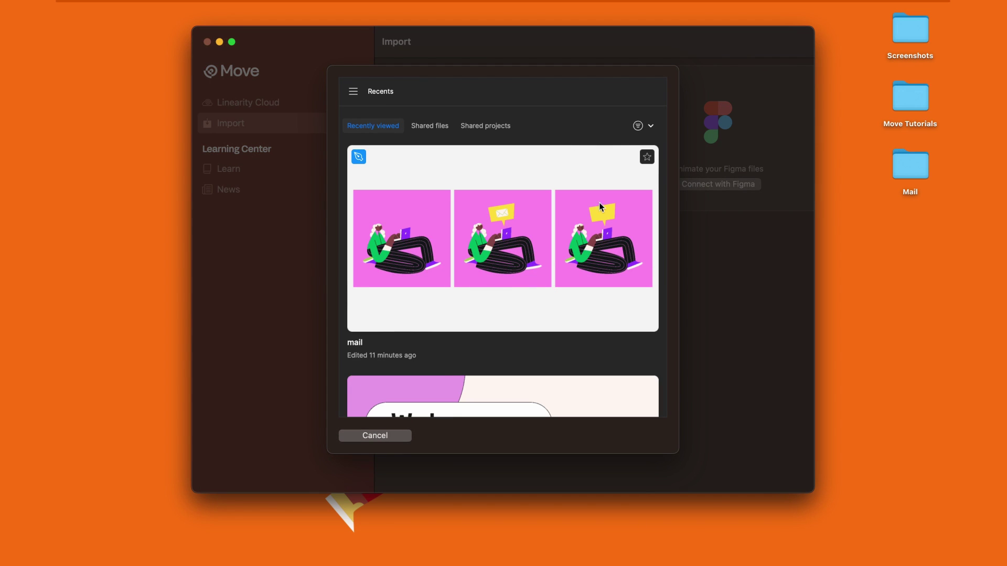
pyautogui.click(534, 306)
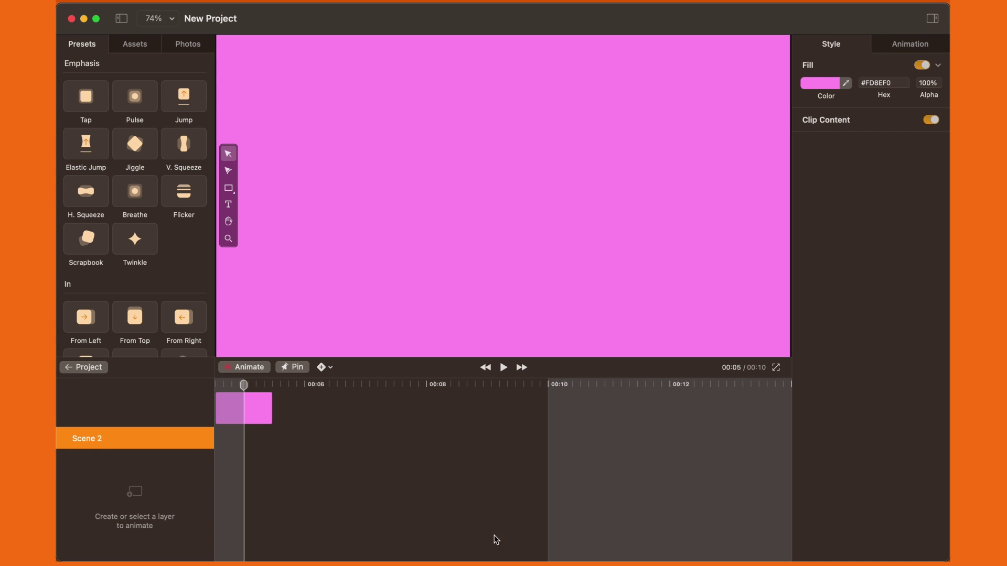
# In Linearity Curve, copy the character illustration from artboard 2 of mail 2
pyautogui.moveTo(482, 562)
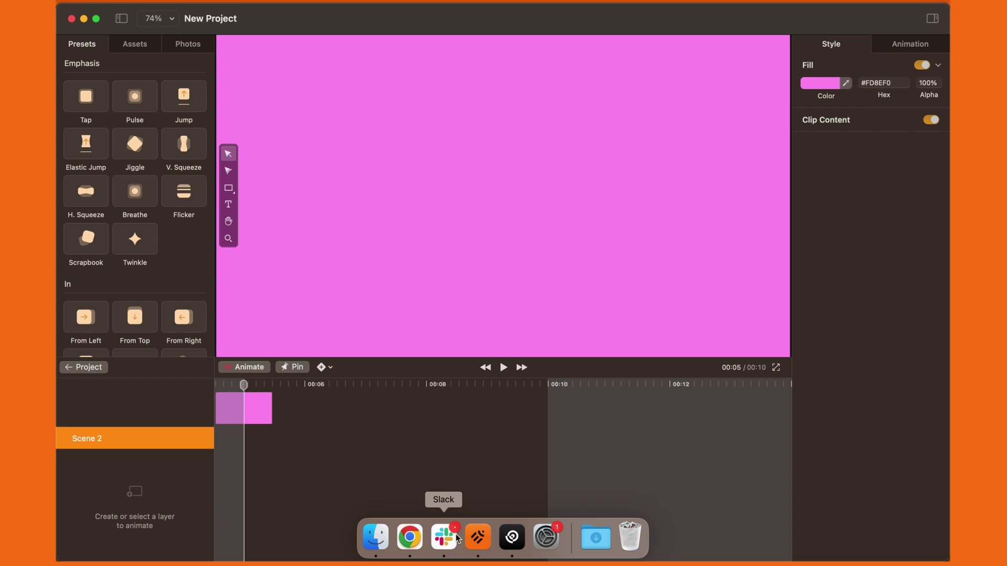
pyautogui.click(481, 539)
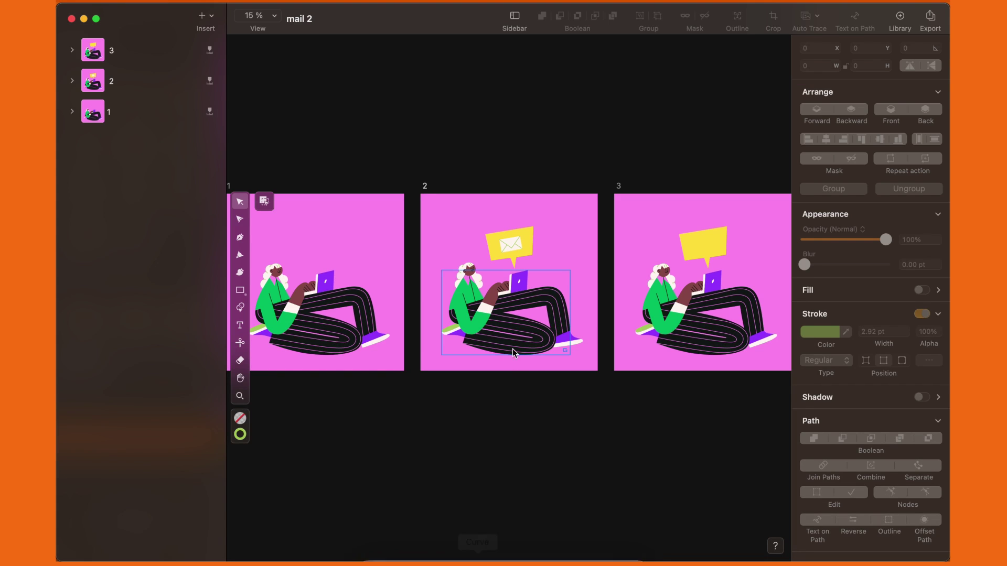
pyautogui.moveTo(577, 212); pyautogui.dragTo(434, 369)
pyautogui.press('super+c')
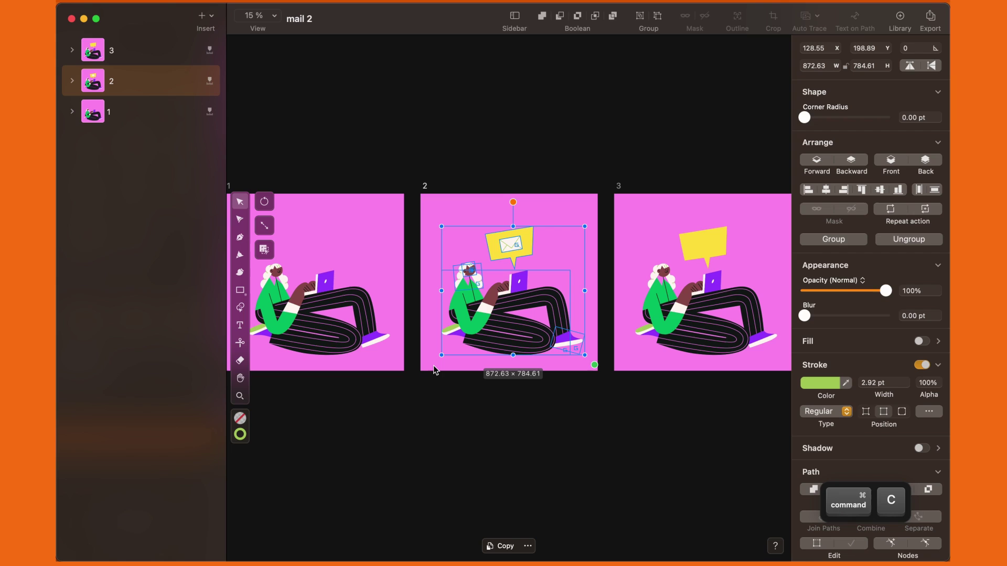
# Paste the character illustration into Scene 2 in design mode
pyautogui.click(519, 541)
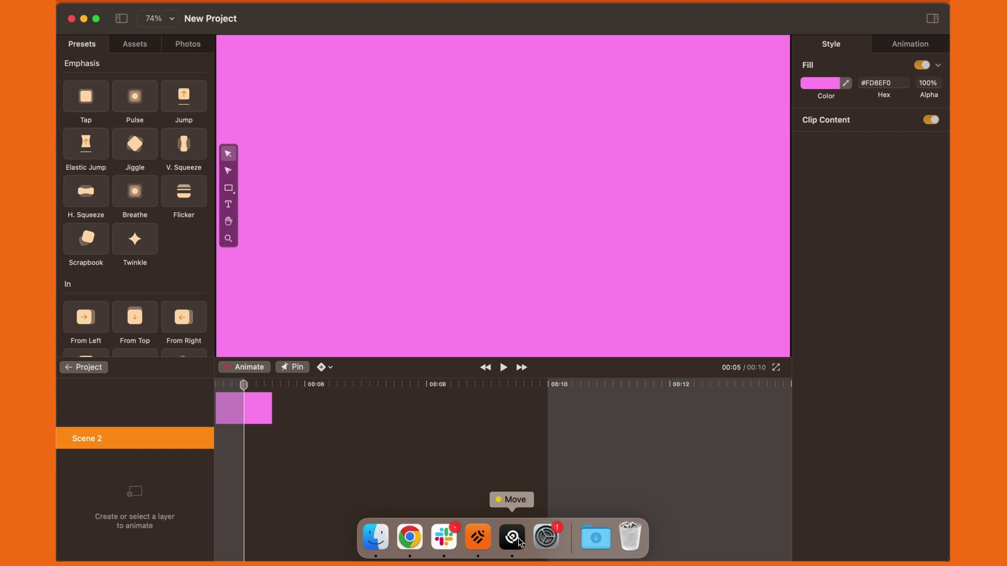
pyautogui.click(249, 370)
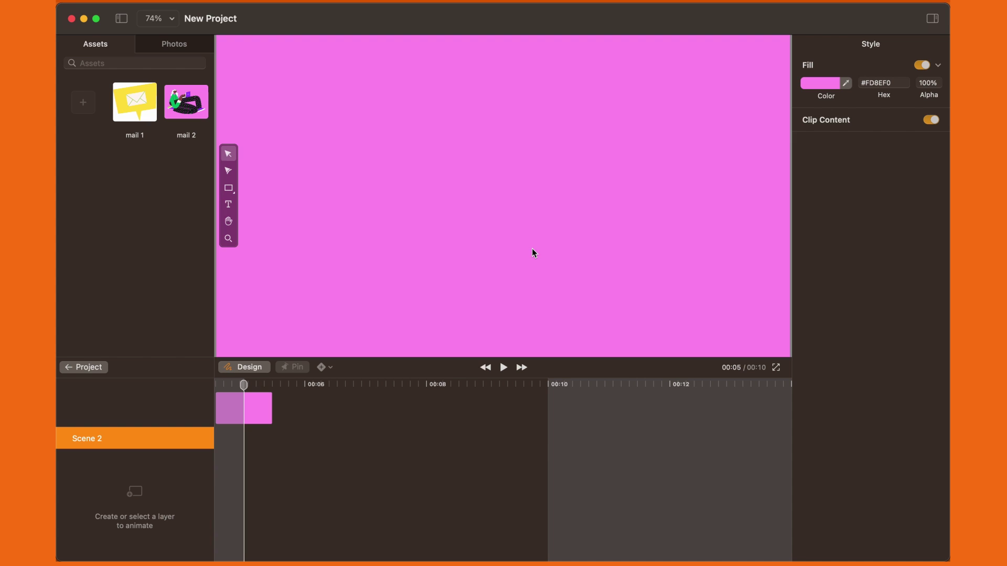
pyautogui.scroll(-3, 532, 251)
pyautogui.press('super+v')
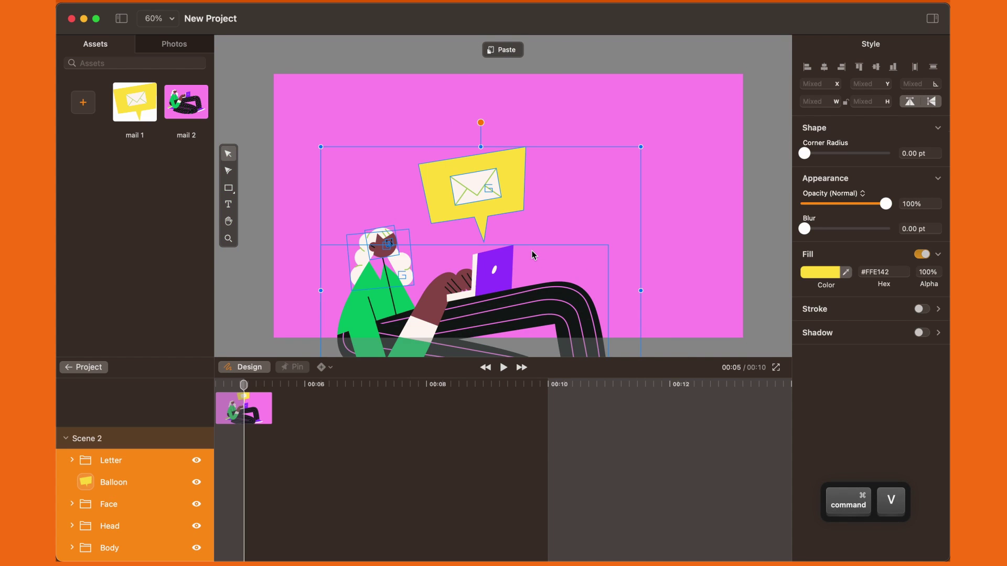
# Shrink the illustration proportionally and centre it on the pink canvas
pyautogui.moveTo(495, 283); pyautogui.dragTo(530, 210)
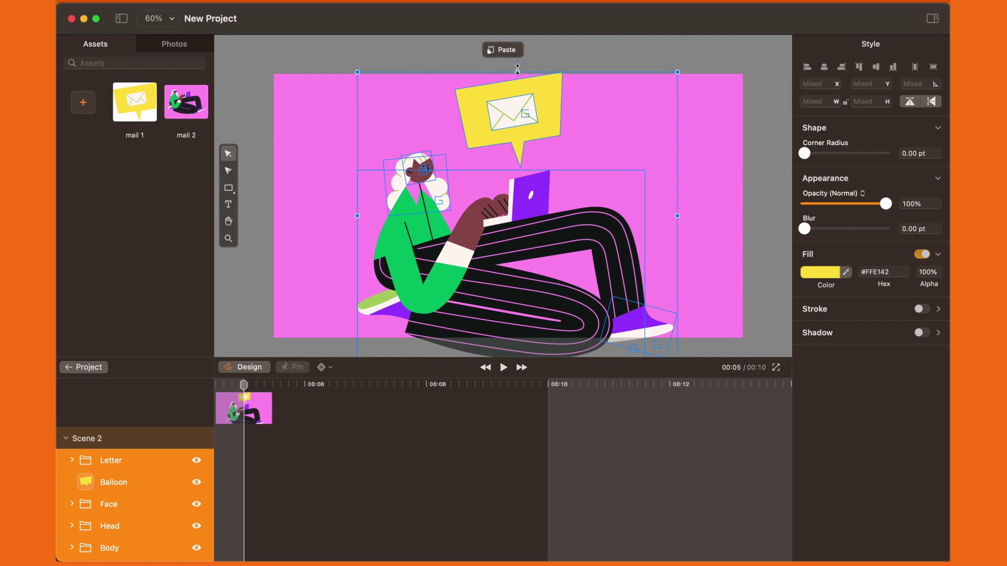
pyautogui.moveTo(517, 72); pyautogui.dragTo(517, 157)
pyautogui.moveTo(518, 264); pyautogui.dragTo(514, 214)
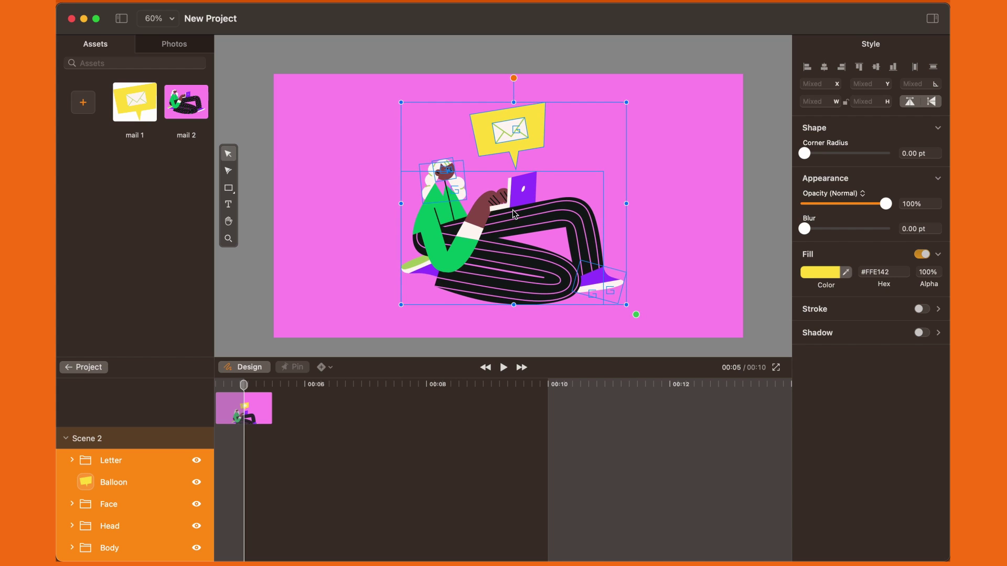
pyautogui.click(443, 326)
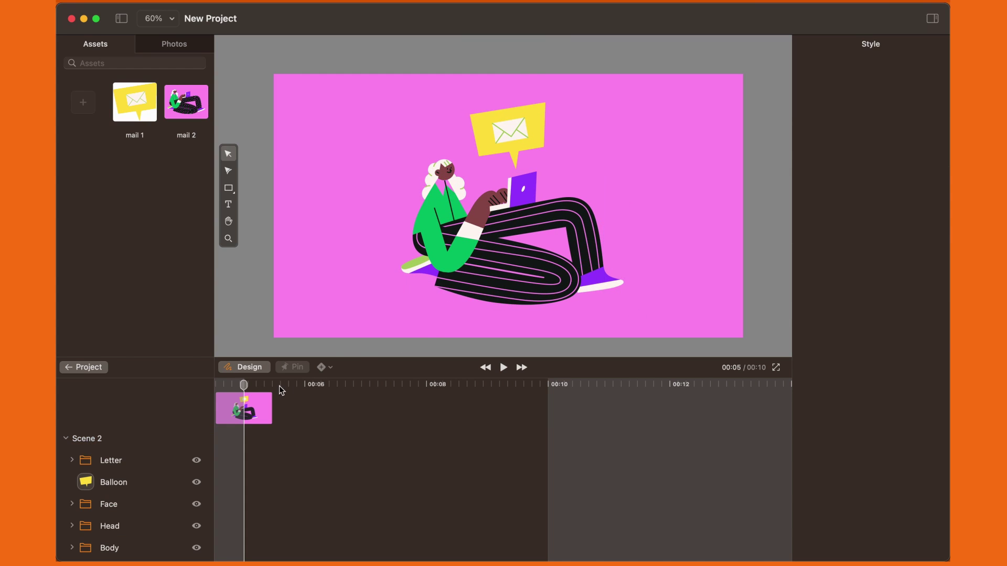
# In Animate mode, apply the Jiggle emphasis preset to the Letter layer in Scene 2
pyautogui.click(245, 367)
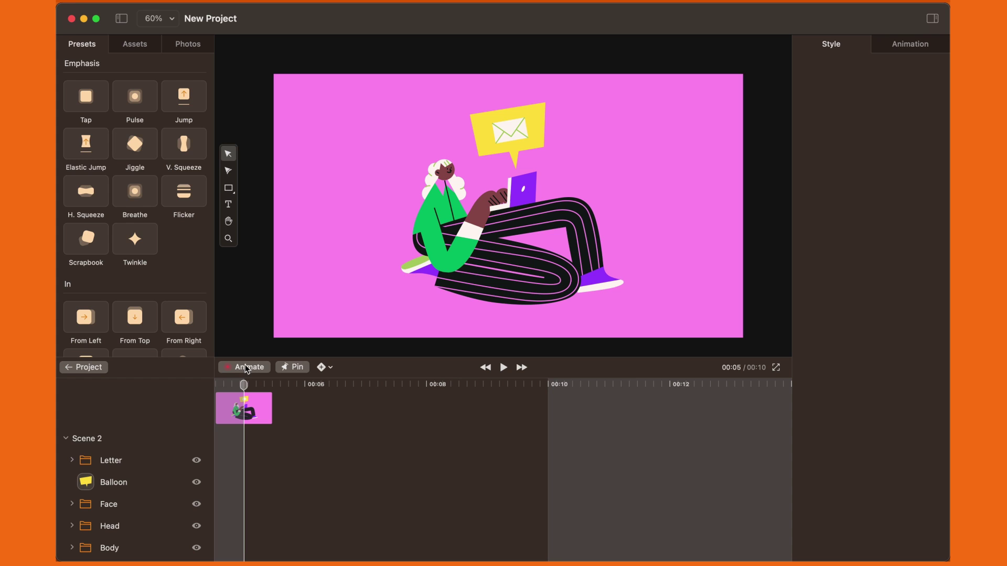
pyautogui.click(122, 463)
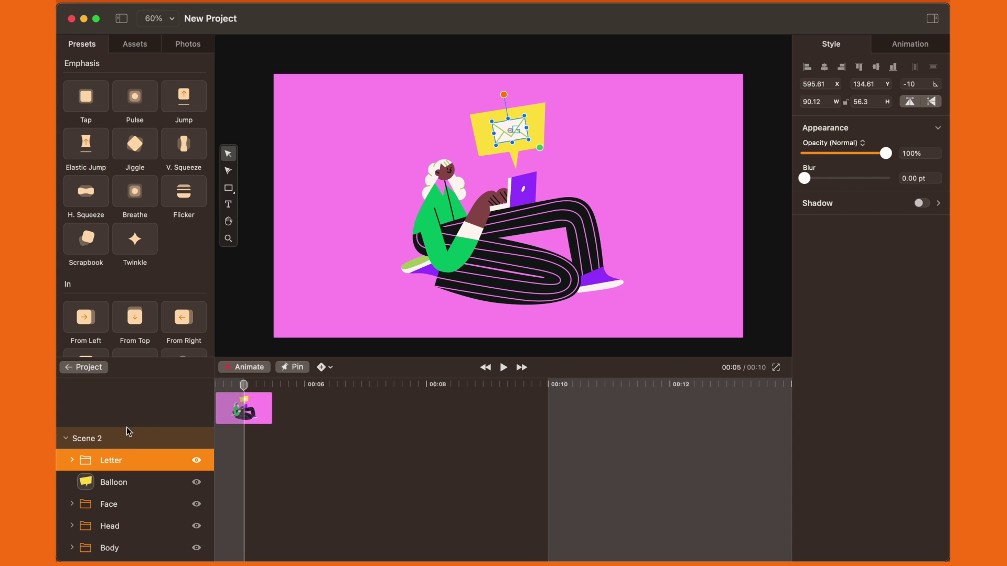
pyautogui.click(135, 147)
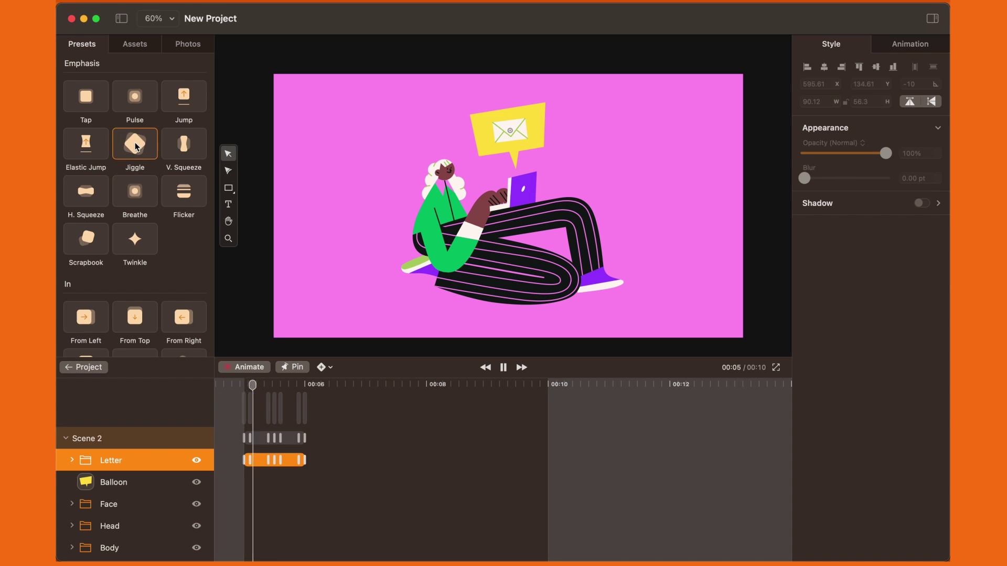